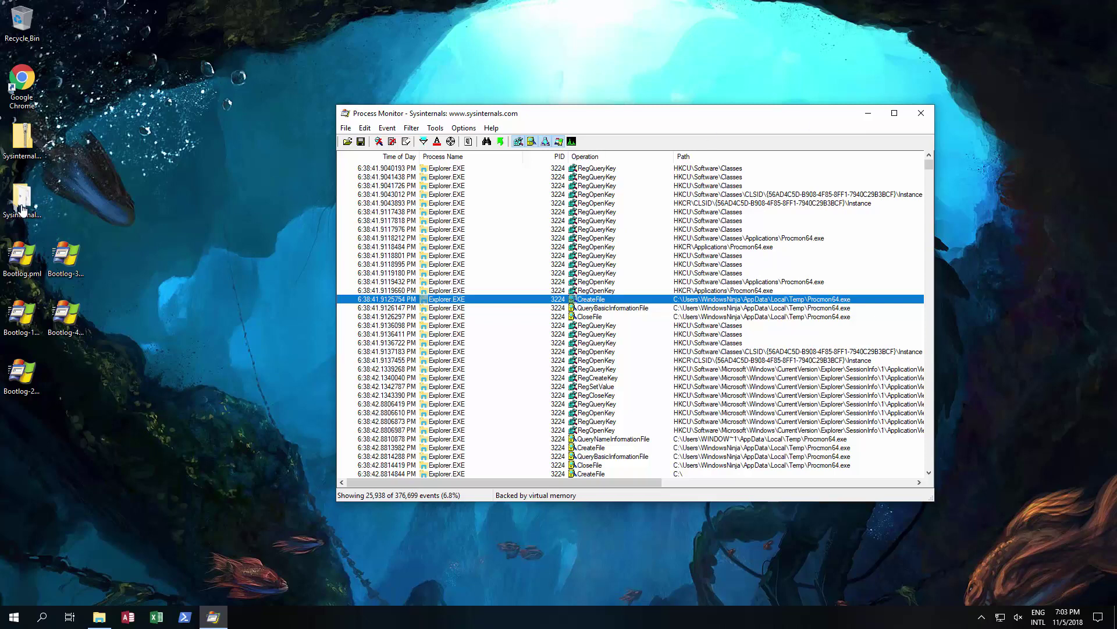
Step: Find Procmon.exe in the SysinternalsSuite folder, then minimize the folder window to return to Process Monitor
left_click(100, 619)
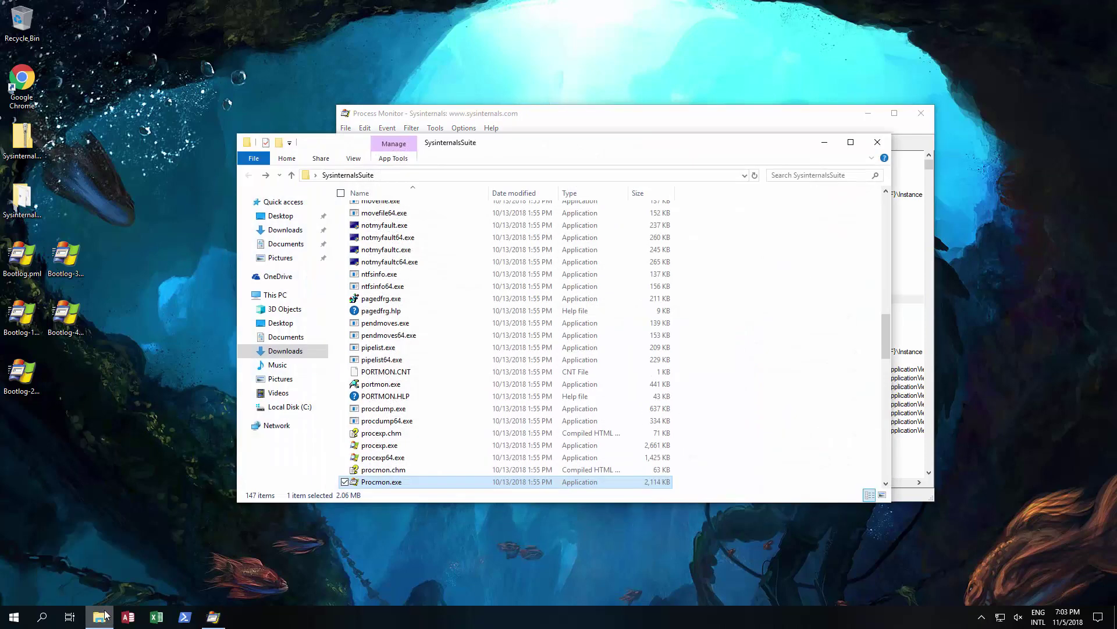
scroll(452, 416, "down", 2)
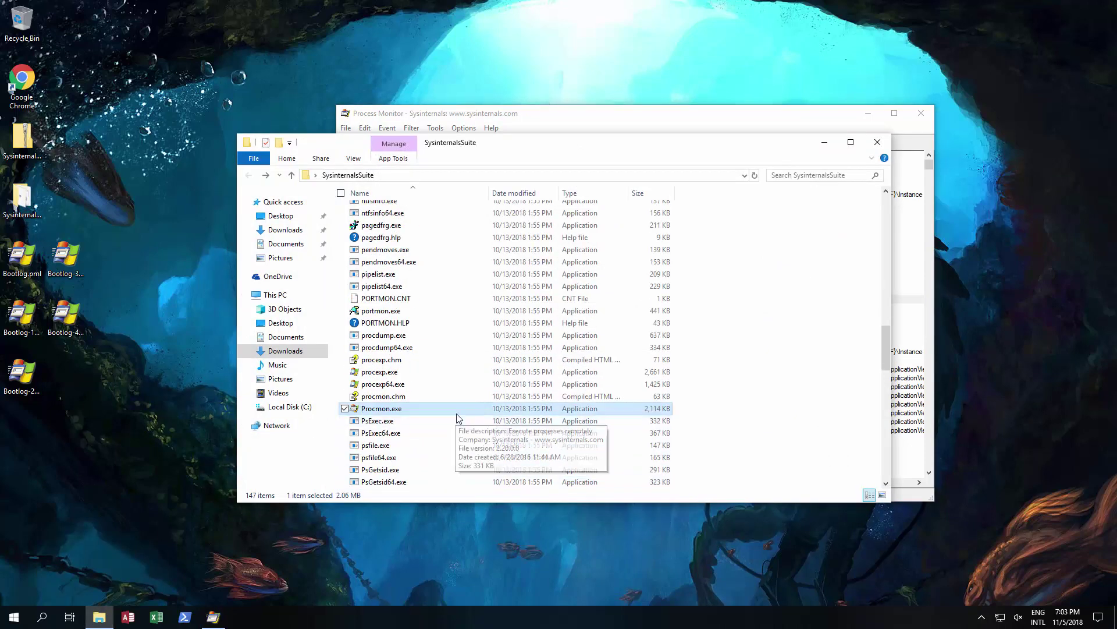
right_click(382, 411)
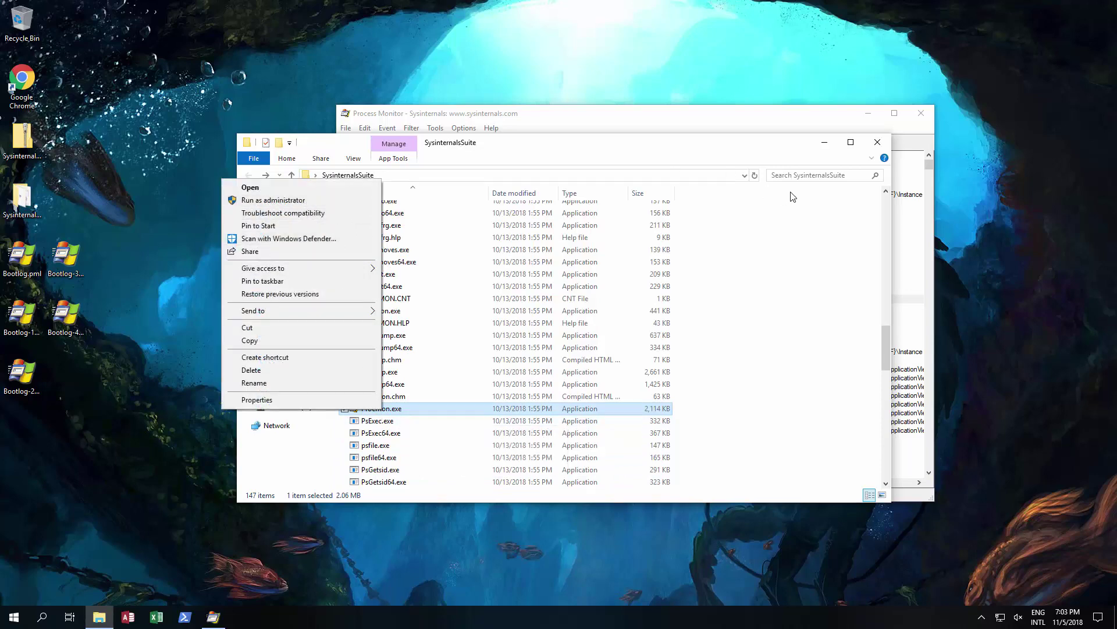
left_click(825, 142)
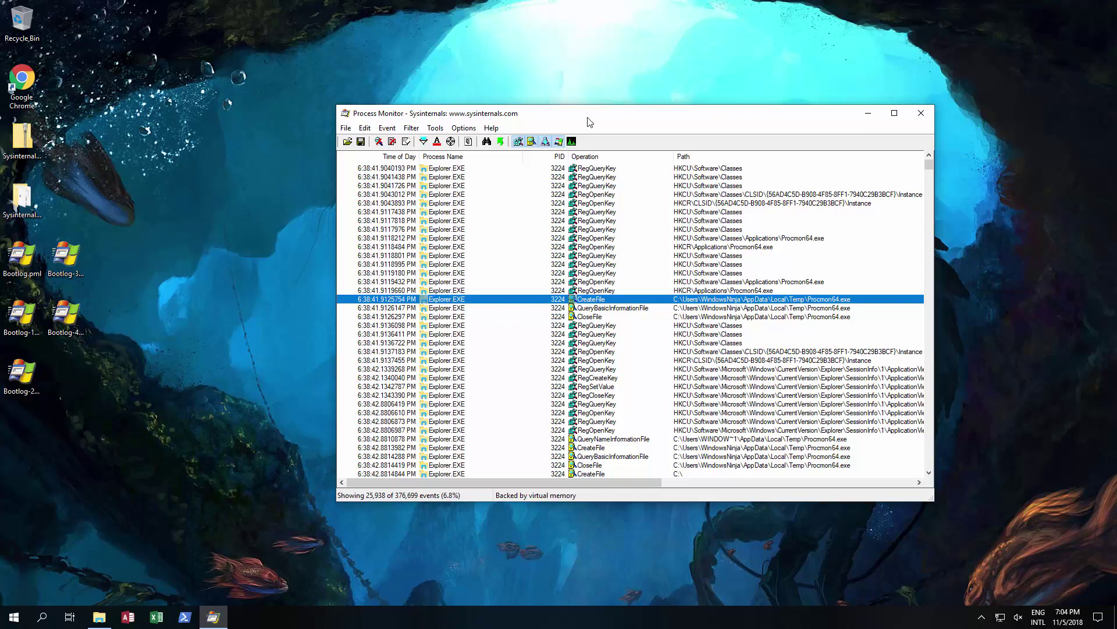
Step: Clear the old events, then start and stop a brief live capture of 114,089 events
left_click(345, 128)
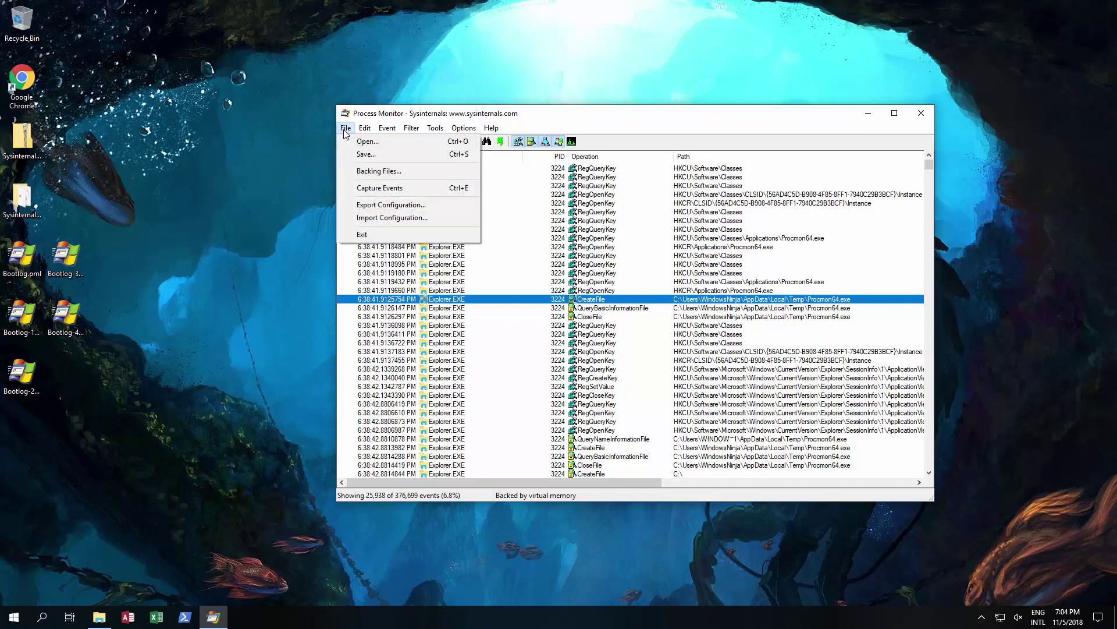
left_click(387, 216)
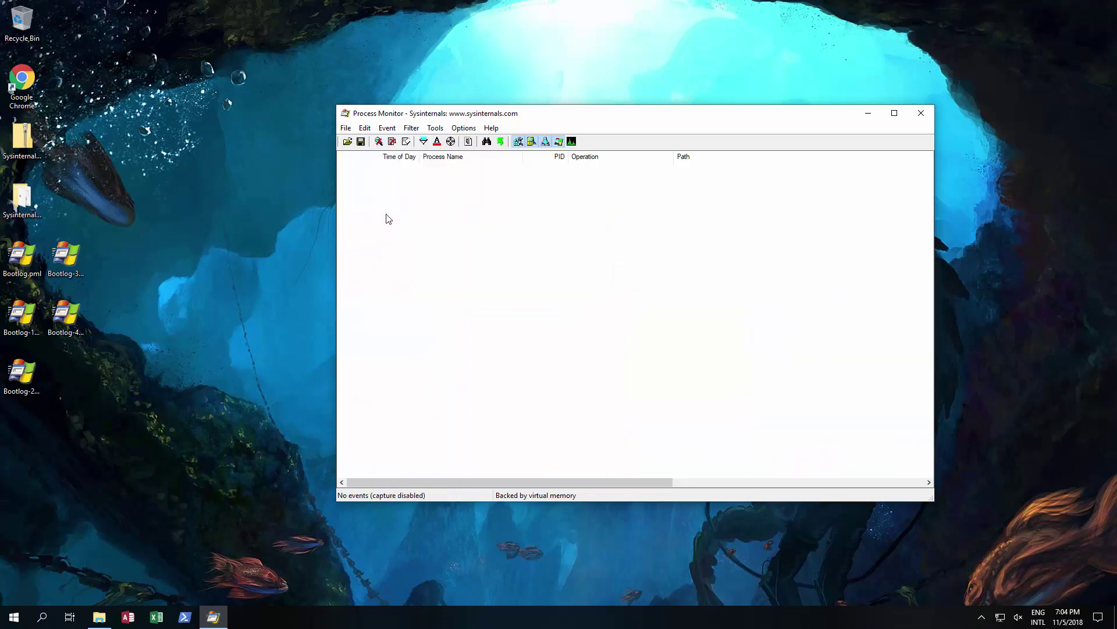
left_click(345, 128)
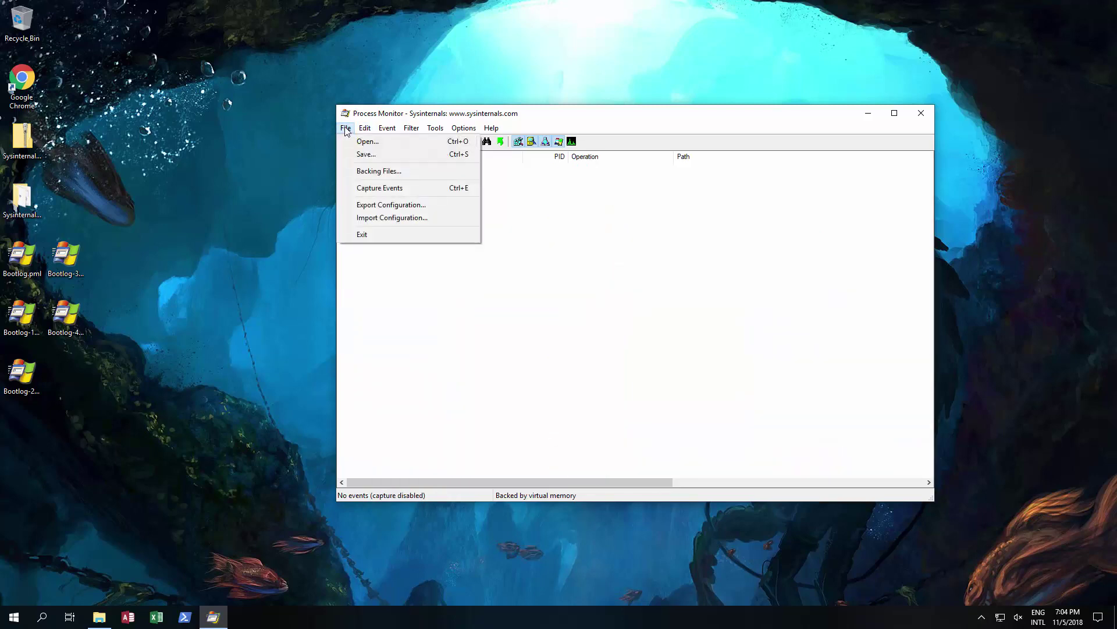
left_click(375, 188)
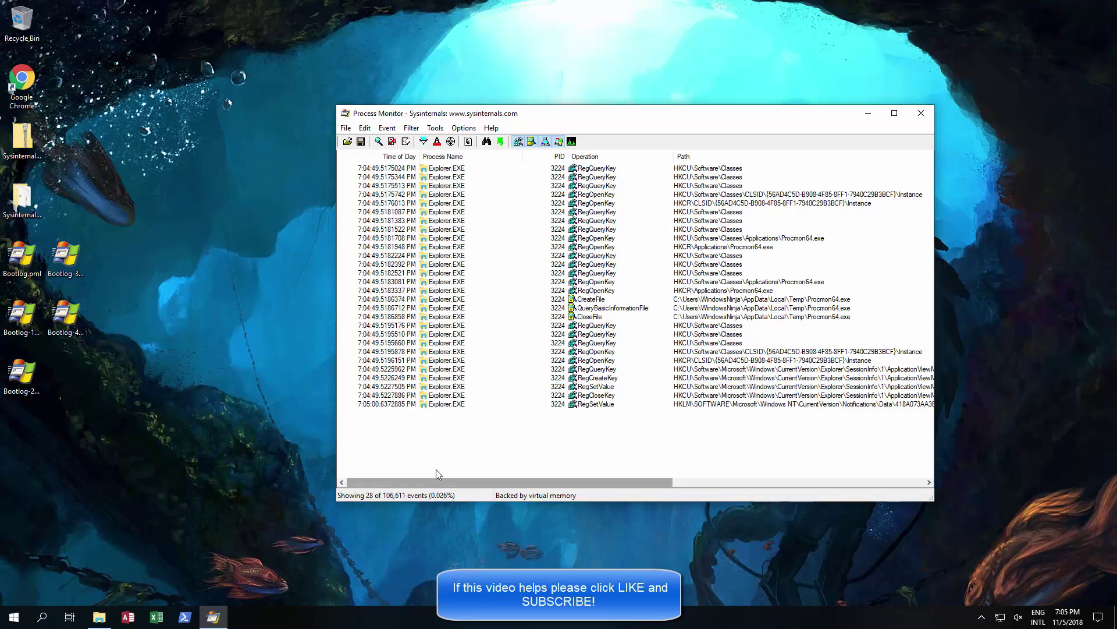
left_click(346, 128)
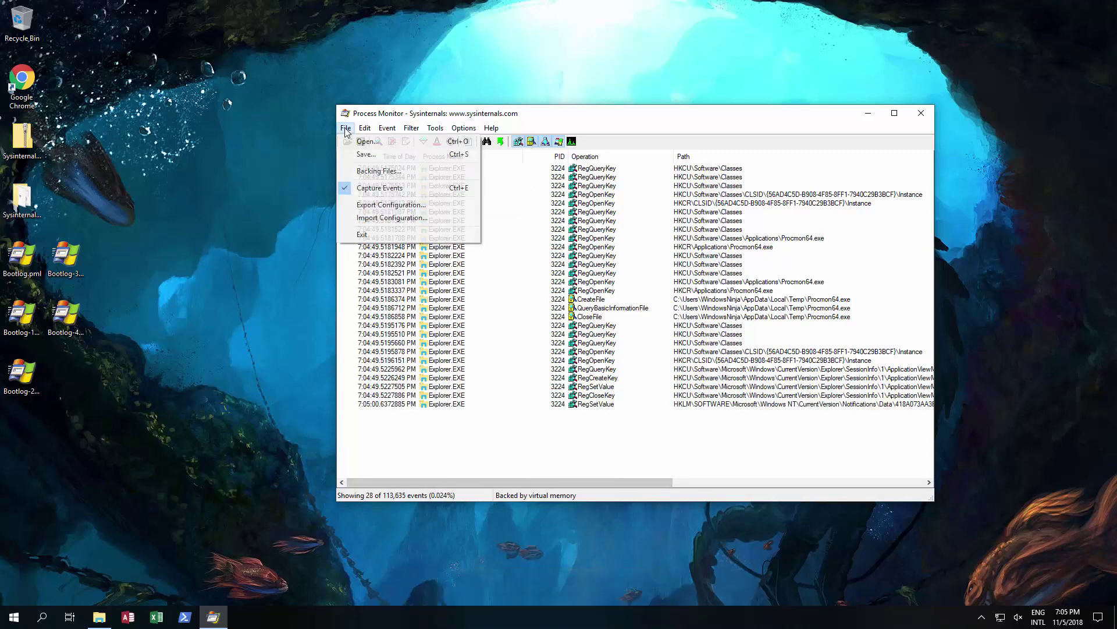
left_click(347, 189)
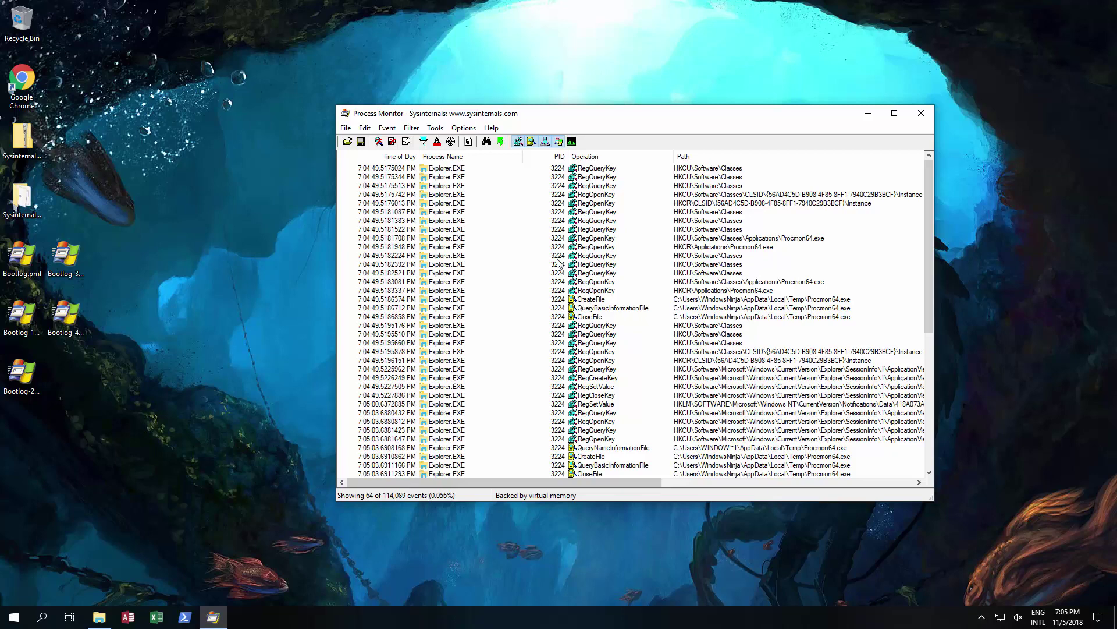
Step: Reset the filter so events from other processes appear, 5,989 of 114,089 listed
mouse_move(438, 233)
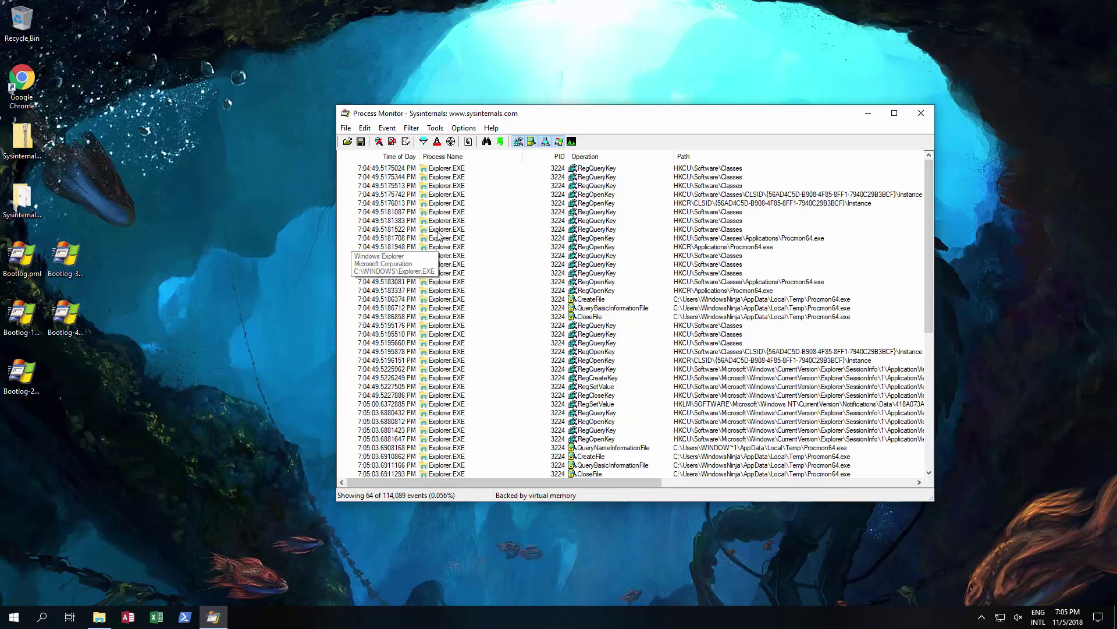
left_click(411, 129)
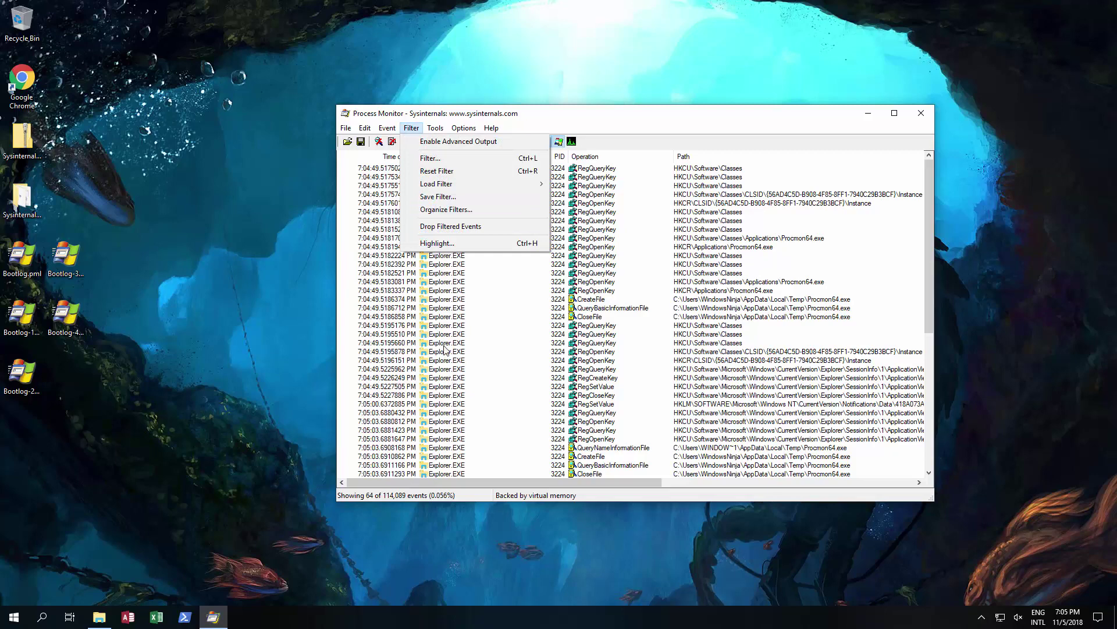
left_click(437, 170)
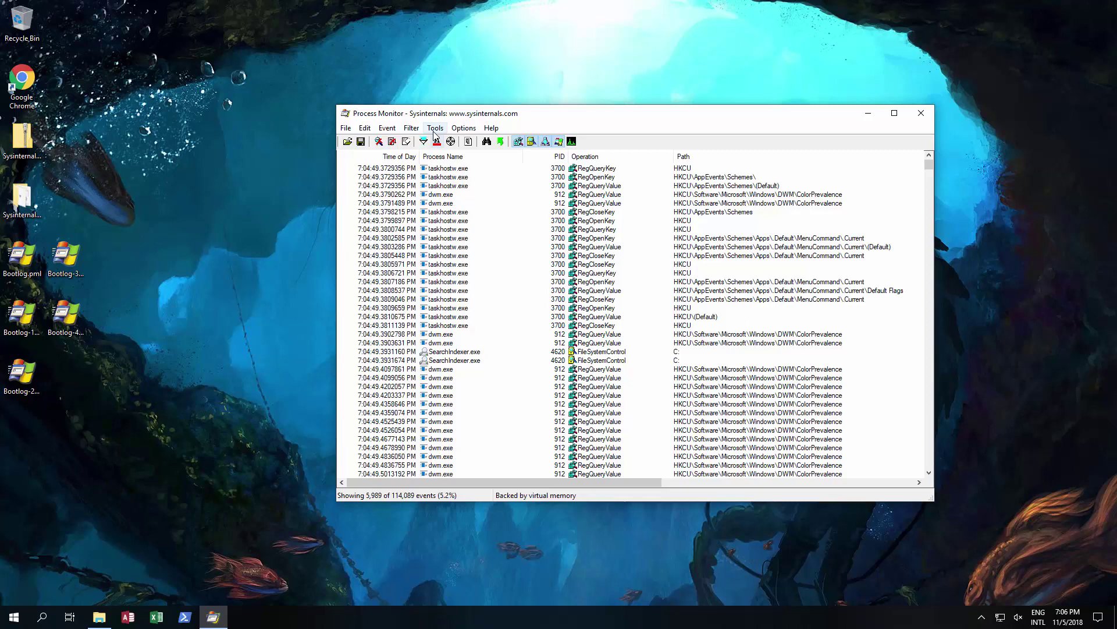
left_click(412, 128)
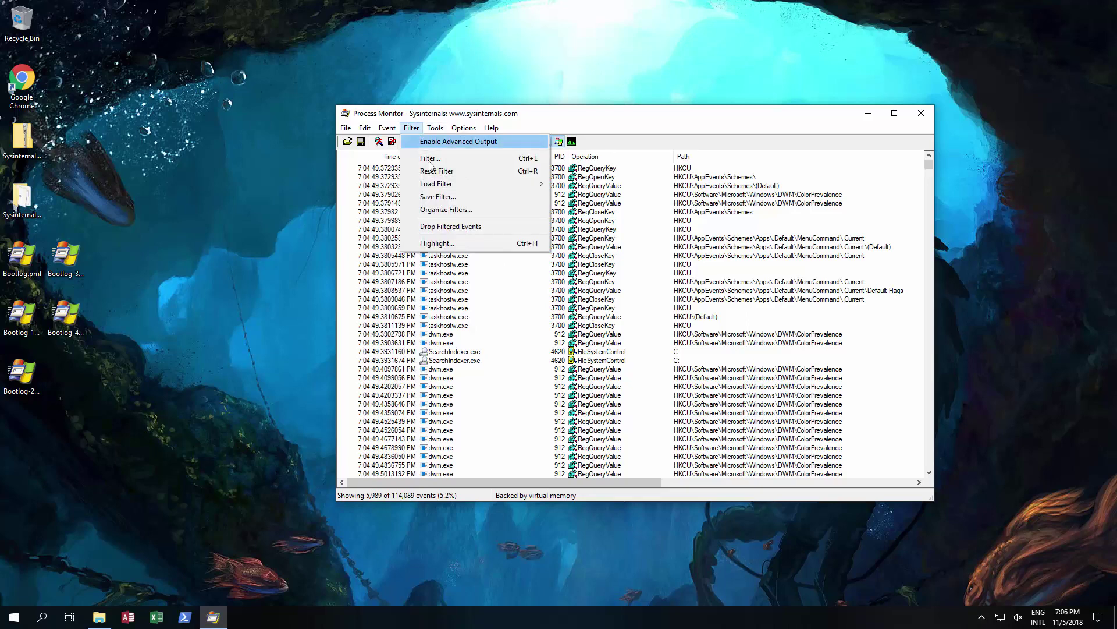
left_click(439, 171)
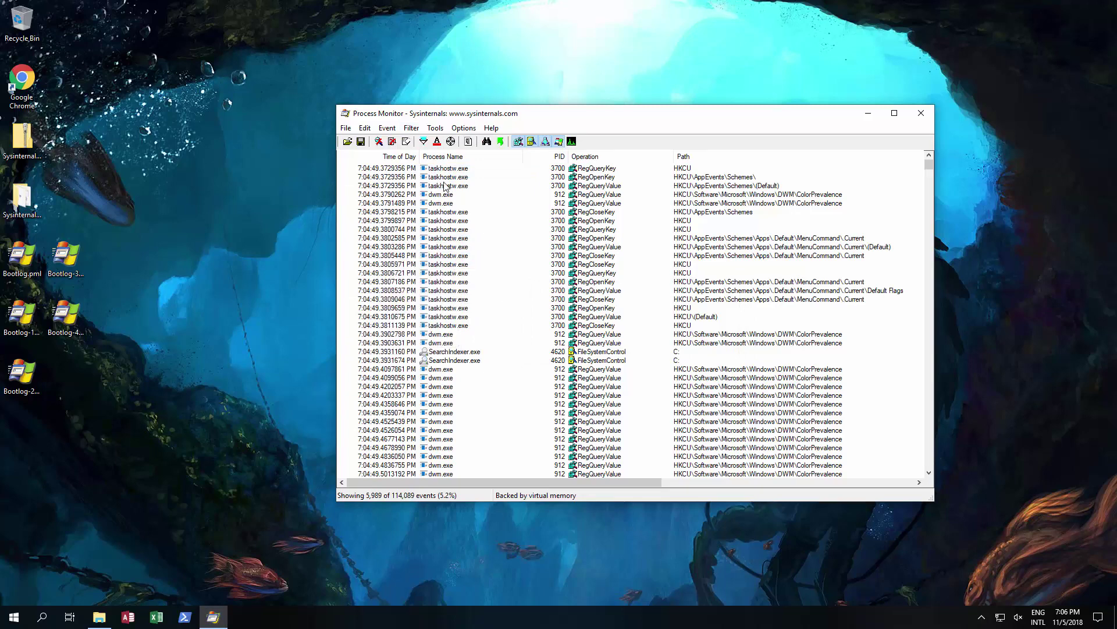
left_click(437, 129)
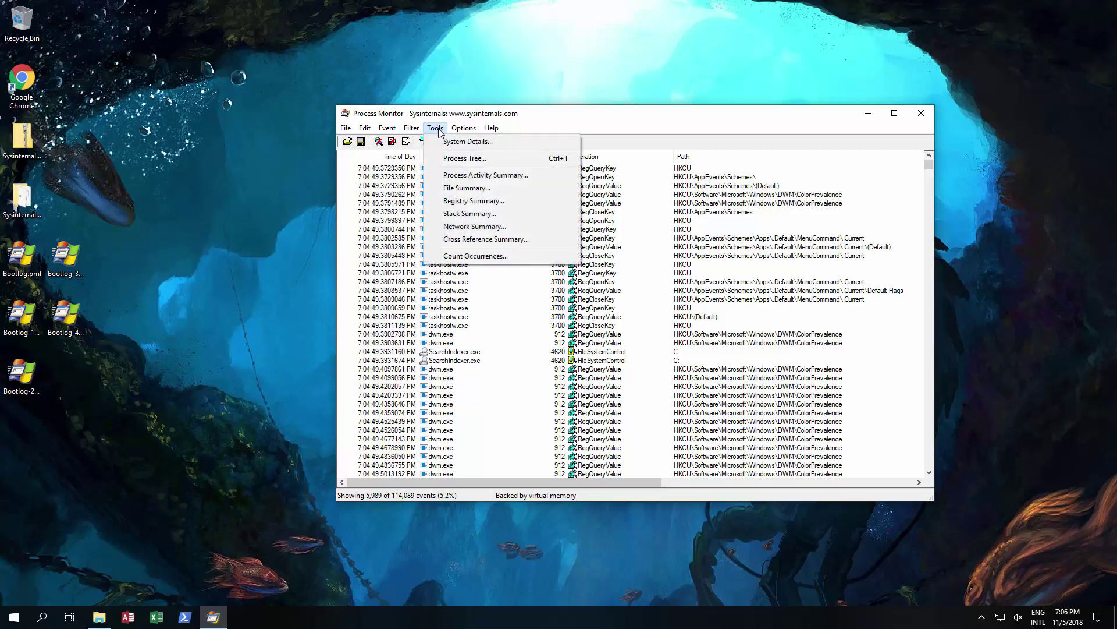
Step: Add and apply a Process Name contains Explorer include condition, leaving 64 events
mouse_move(419, 132)
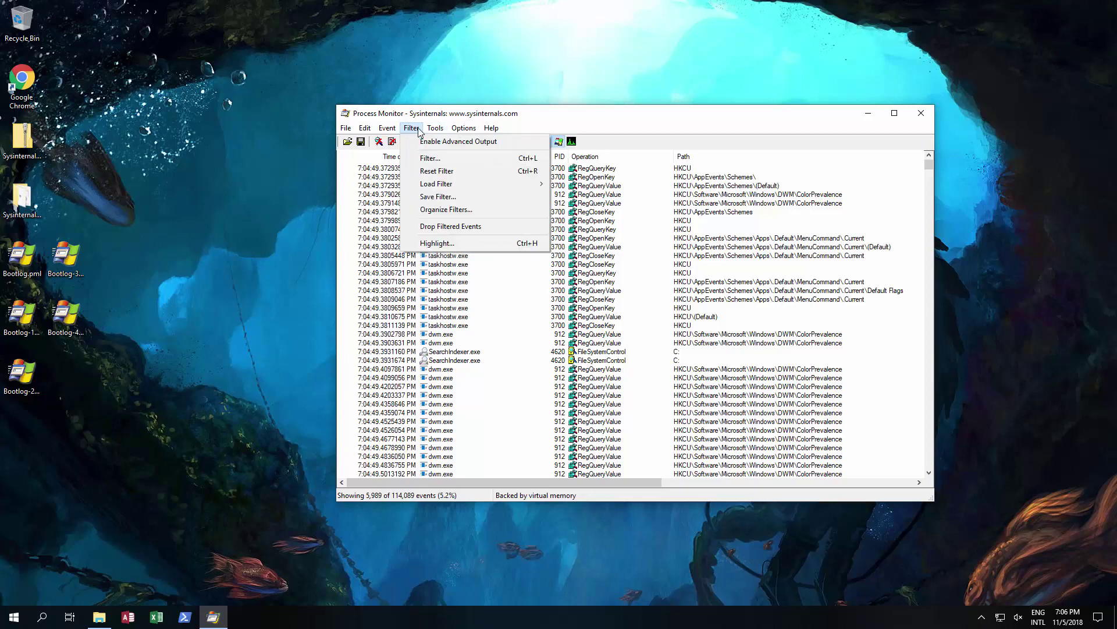
left_click(431, 160)
left_click(165, 106)
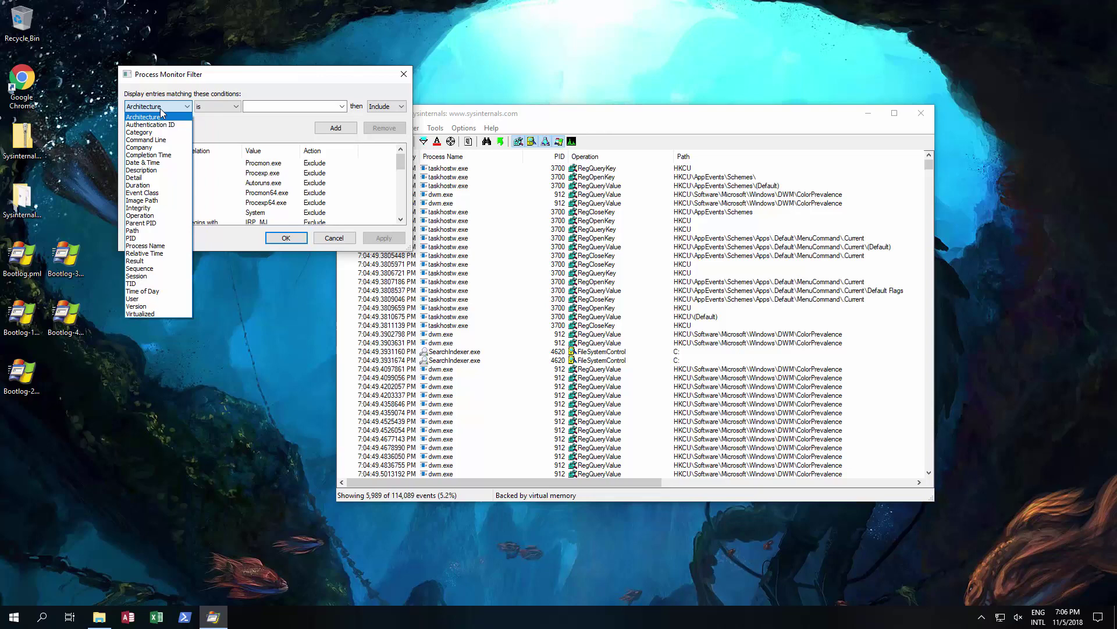
left_click(152, 246)
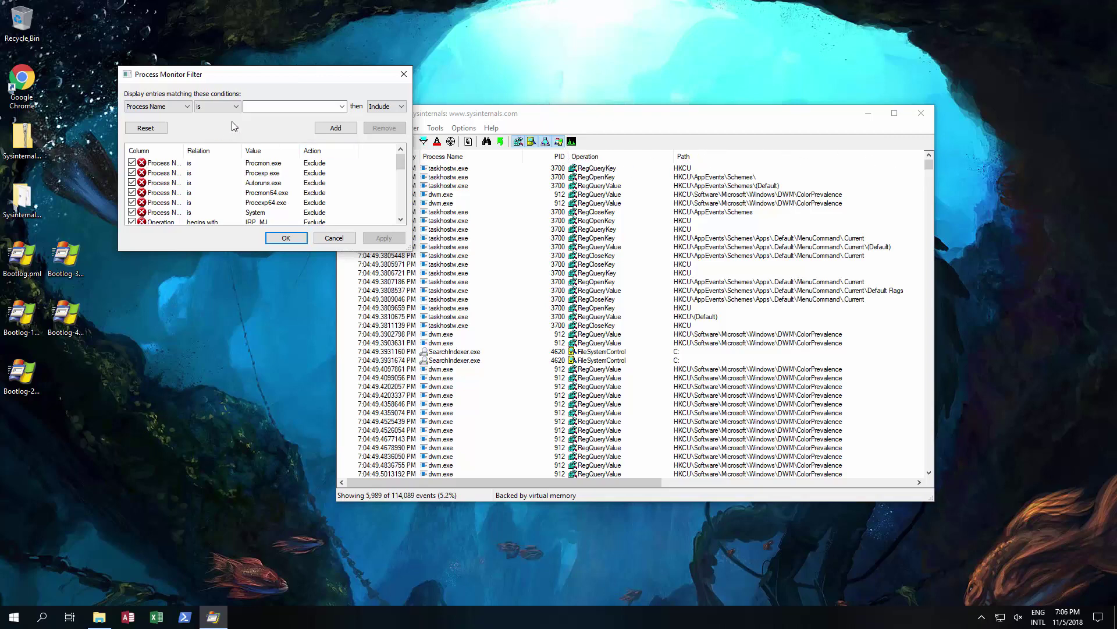
left_click(237, 107)
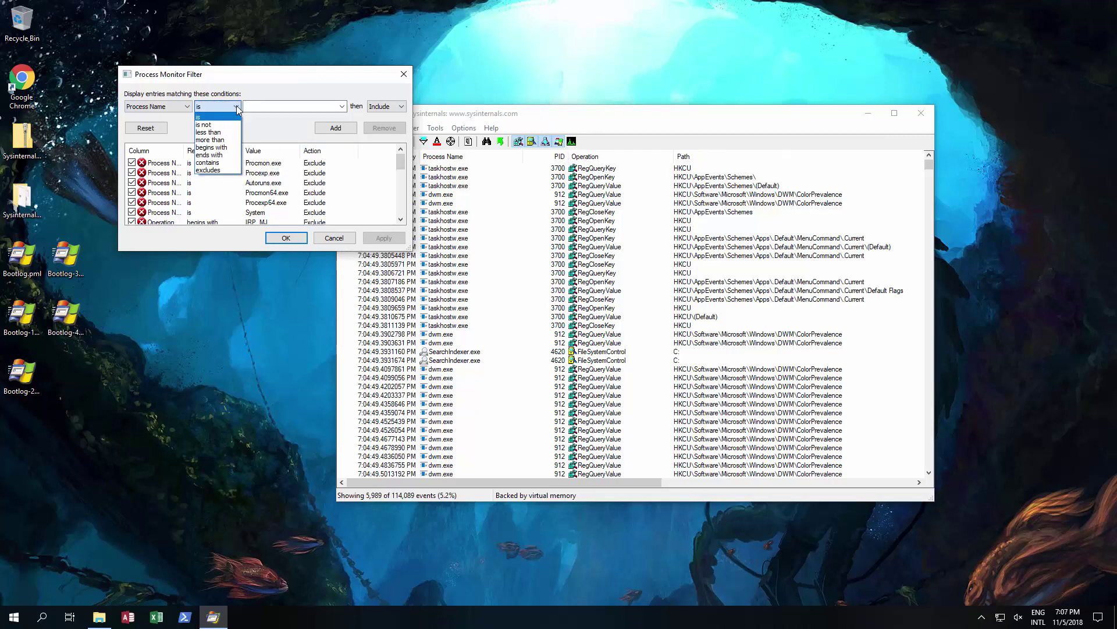
left_click(221, 163)
left_click(260, 107)
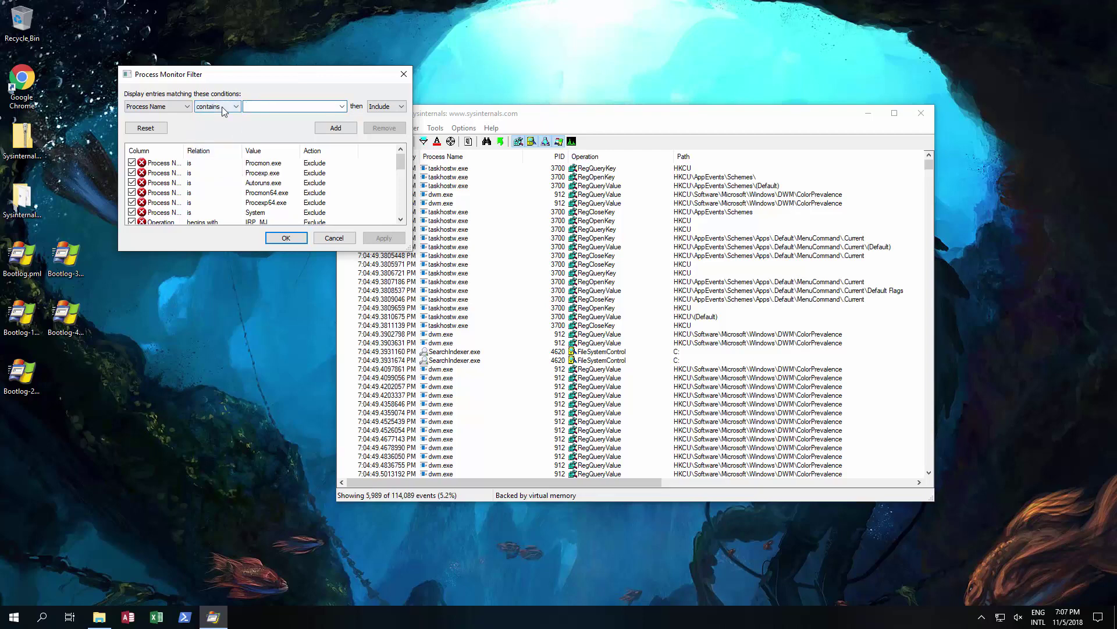
type("Exc")
left_click(341, 129)
left_click(286, 238)
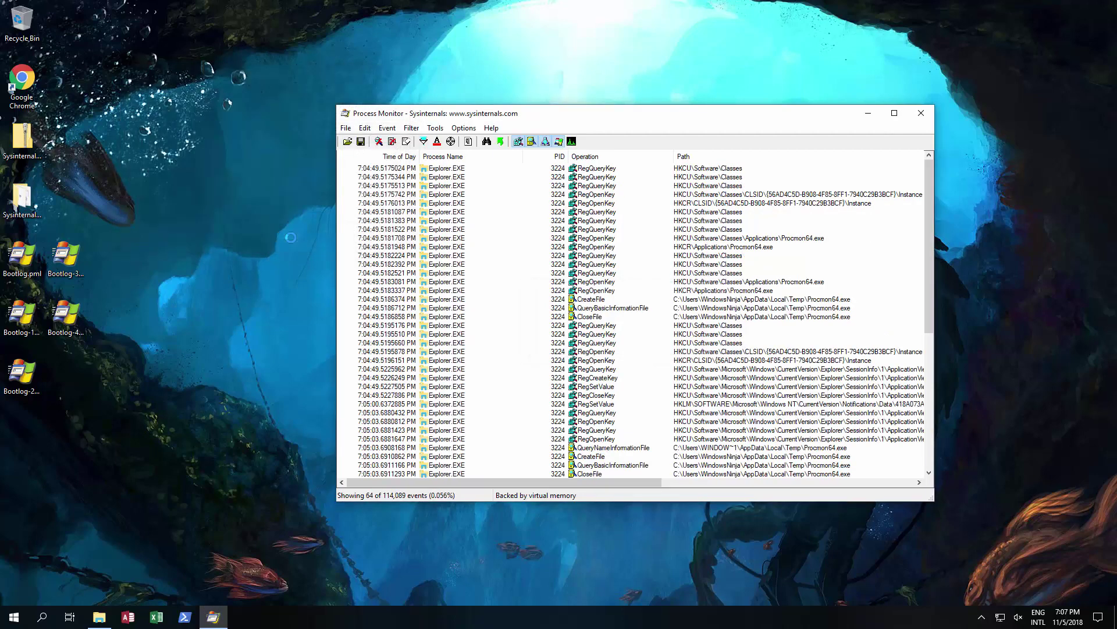
Step: Hide registry activity and keep file-system activity, leaving 25 Explorer.EXE file events
left_click(545, 141)
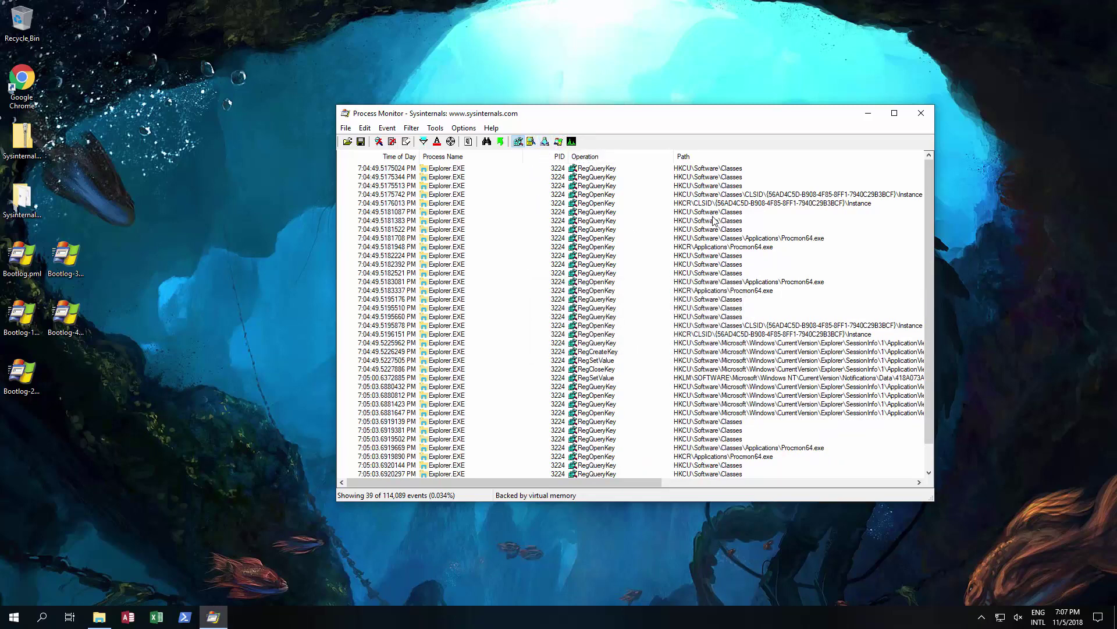
scroll(721, 244, "down", 1)
scroll(745, 288, "up", 1)
left_click(518, 141)
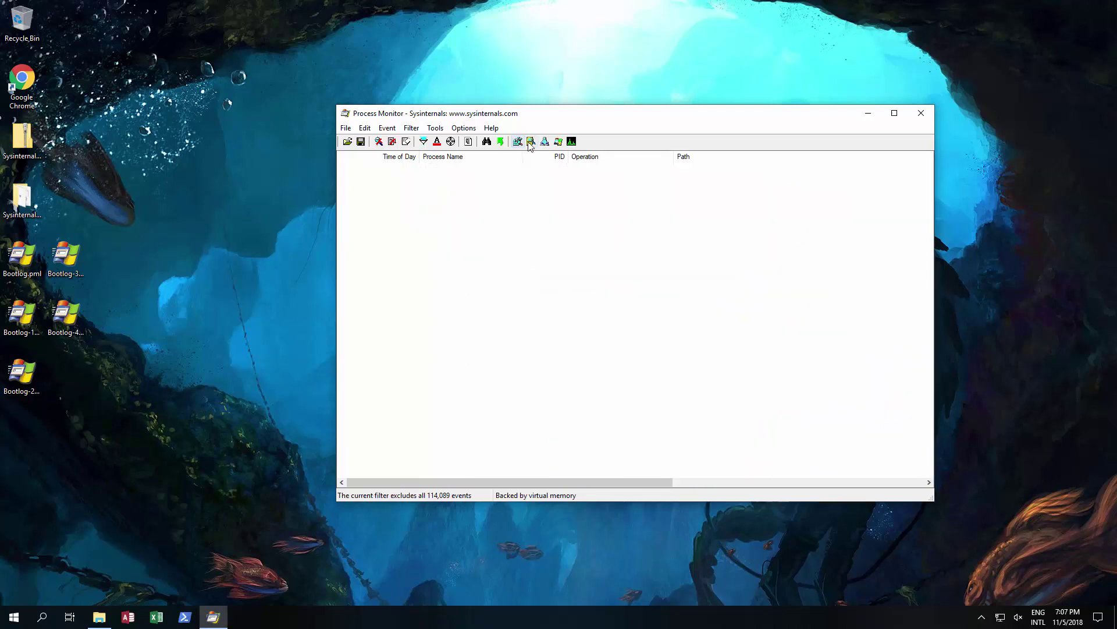
left_click(530, 143)
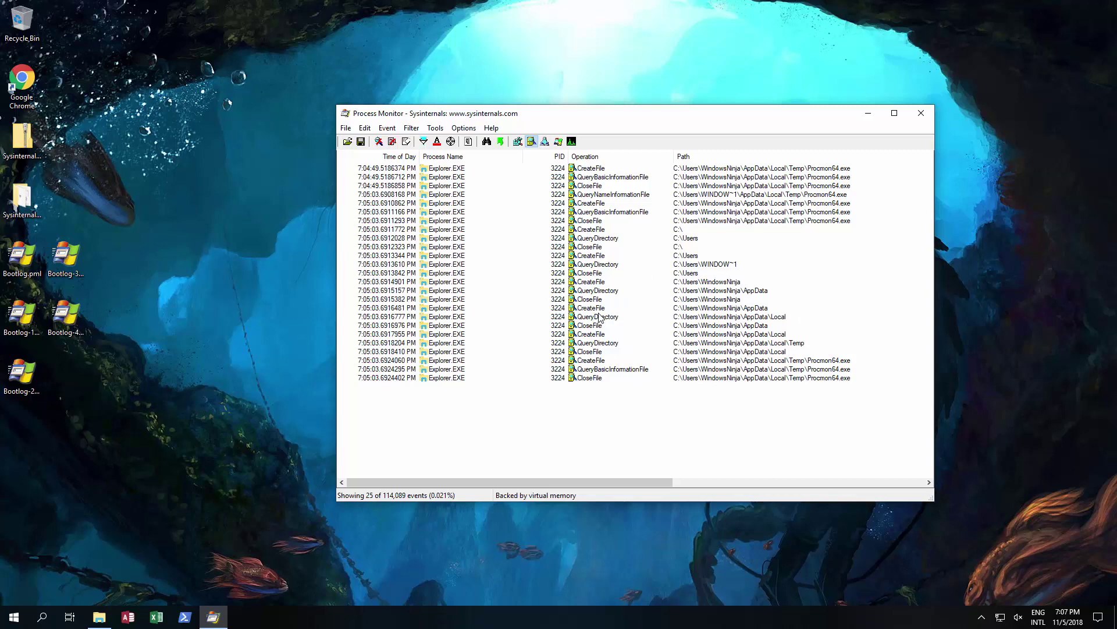
Step: Turn off file-system activity as well, so the event list becomes empty
left_click(533, 142)
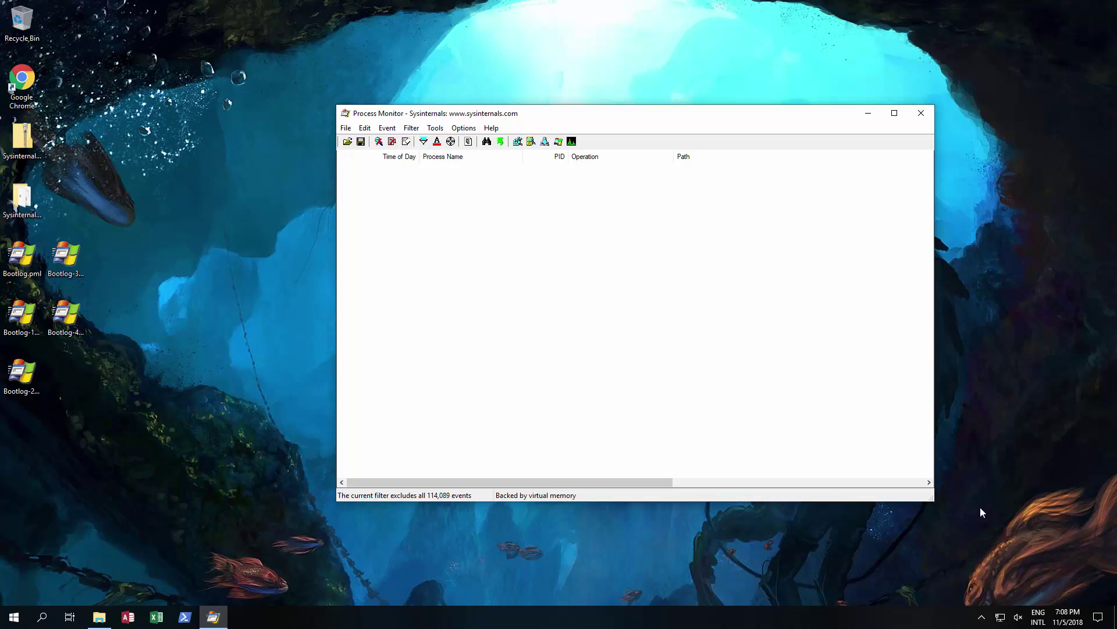
mouse_move(1071, 620)
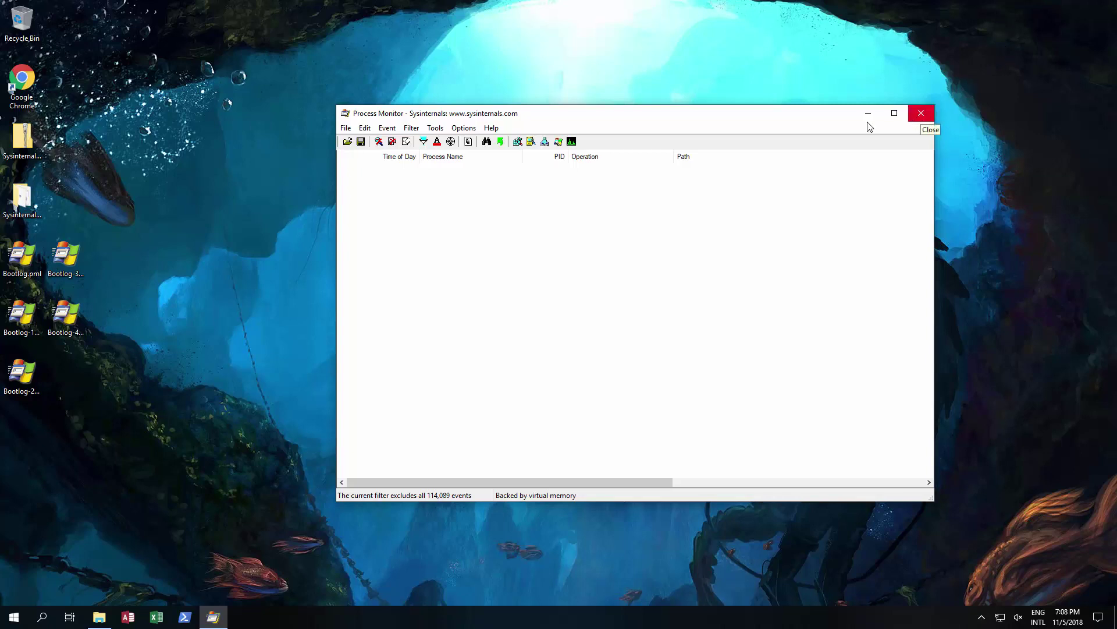
Step: Open Enable Boot Logging from the Options menu and cancel it without changes
left_click(465, 132)
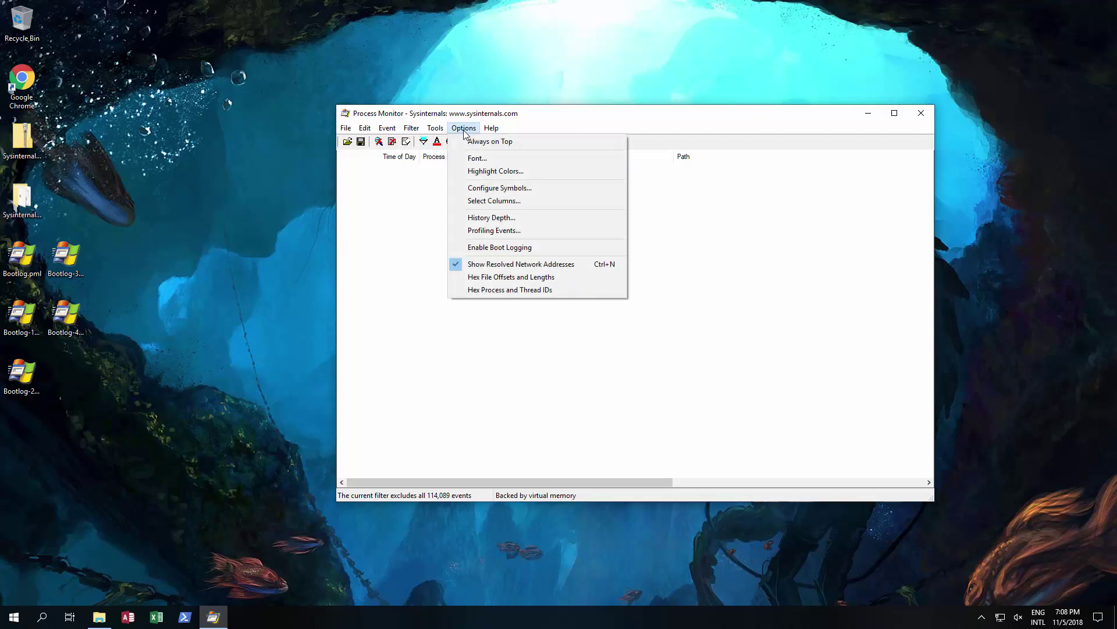
left_click(480, 249)
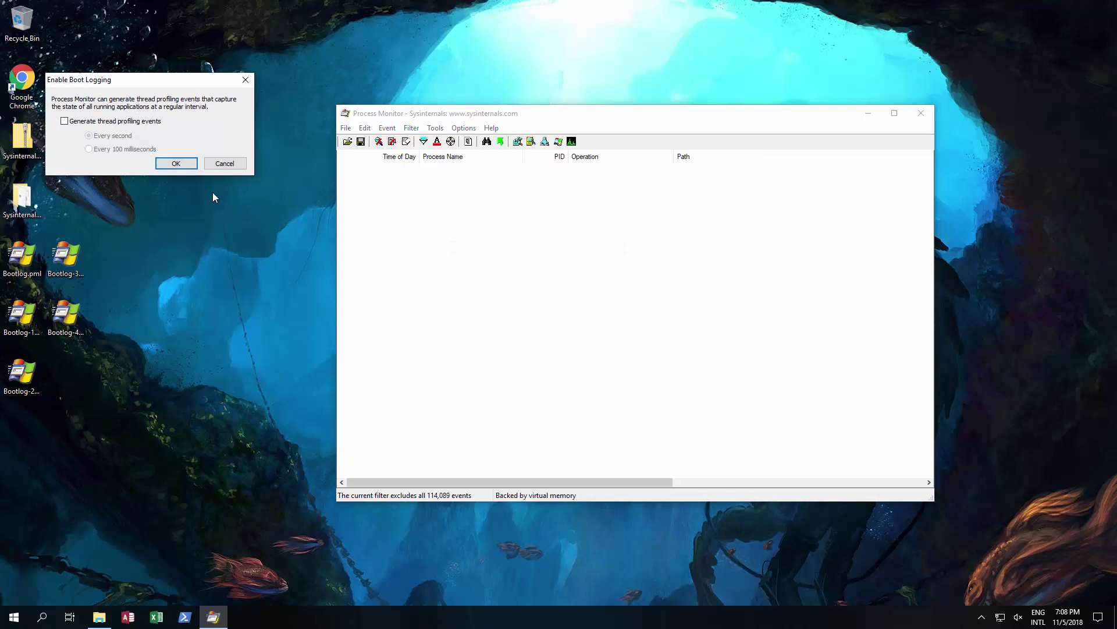
left_click(235, 166)
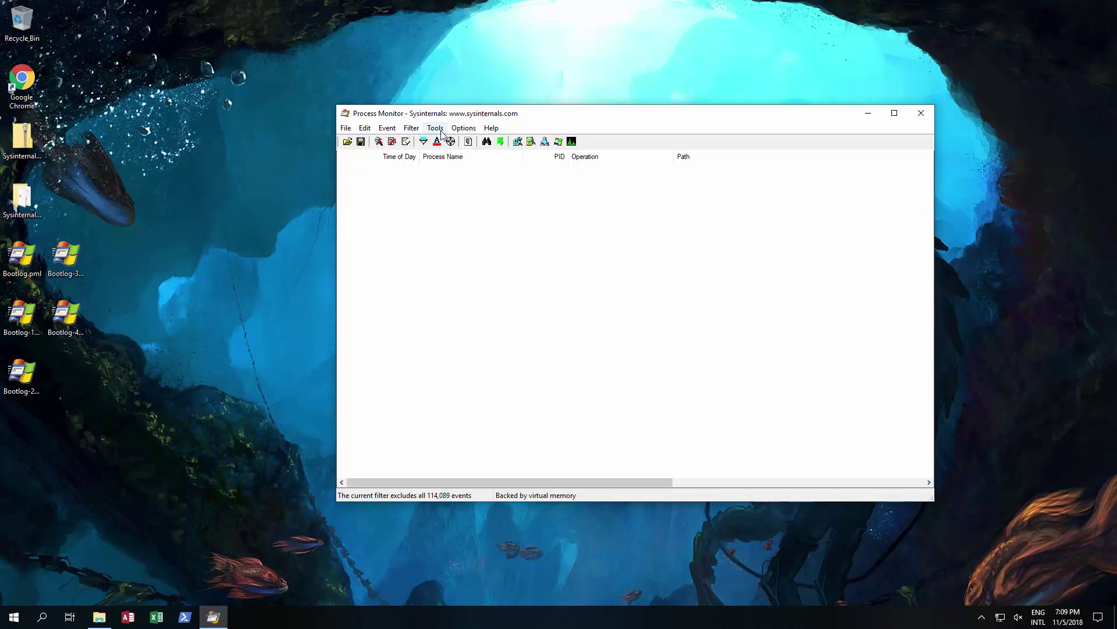
Step: Reset the filter, then add and apply a Path contains ShowSeconds include condition
left_click(412, 129)
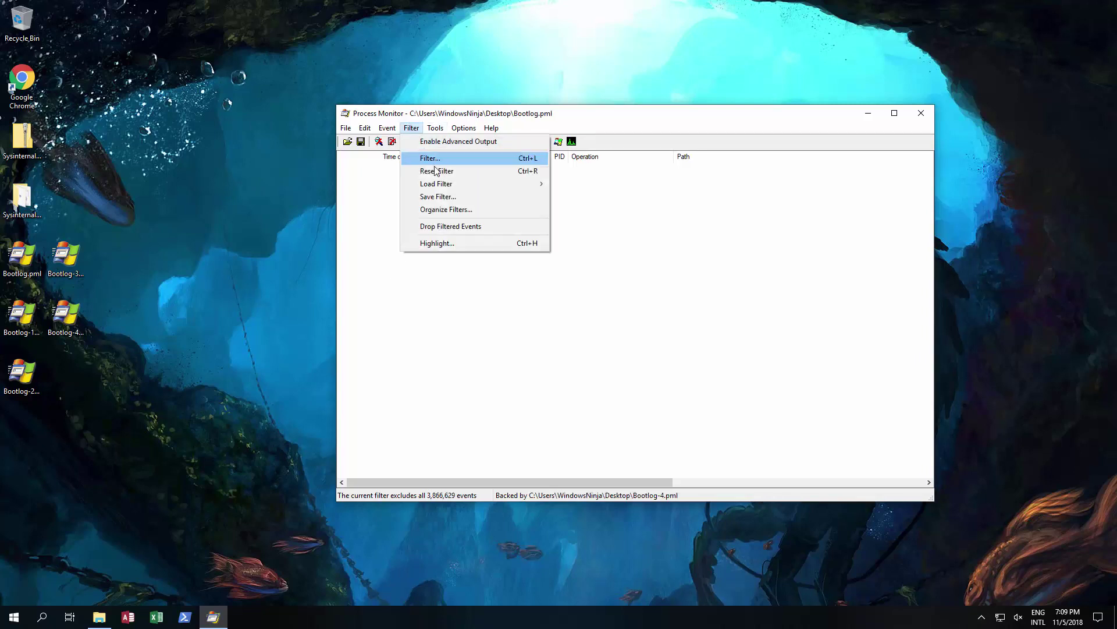
left_click(438, 172)
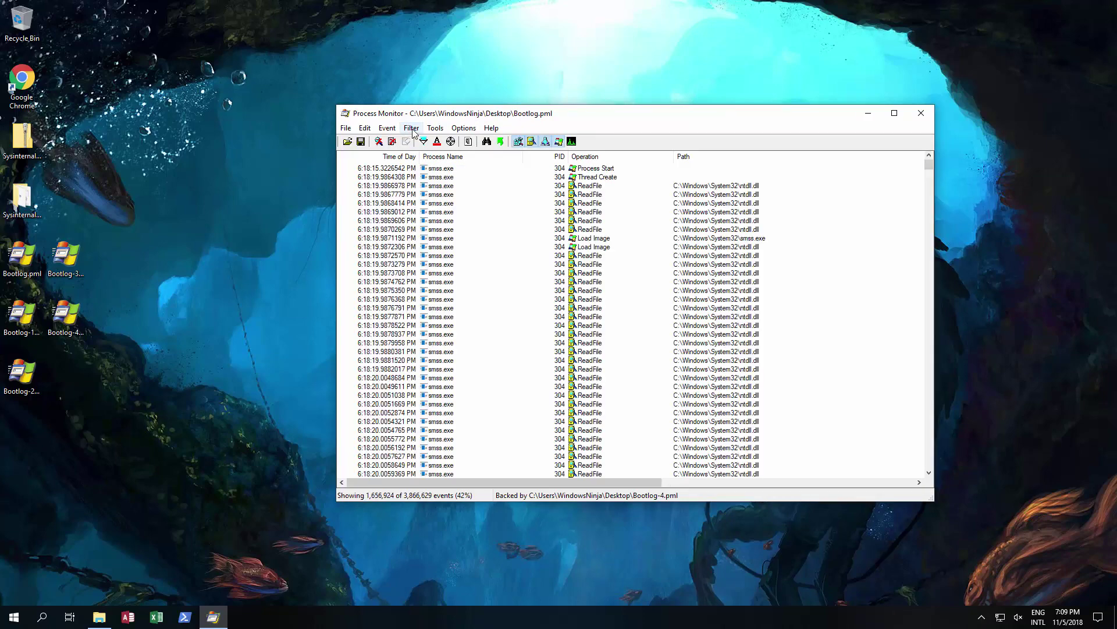
left_click(412, 130)
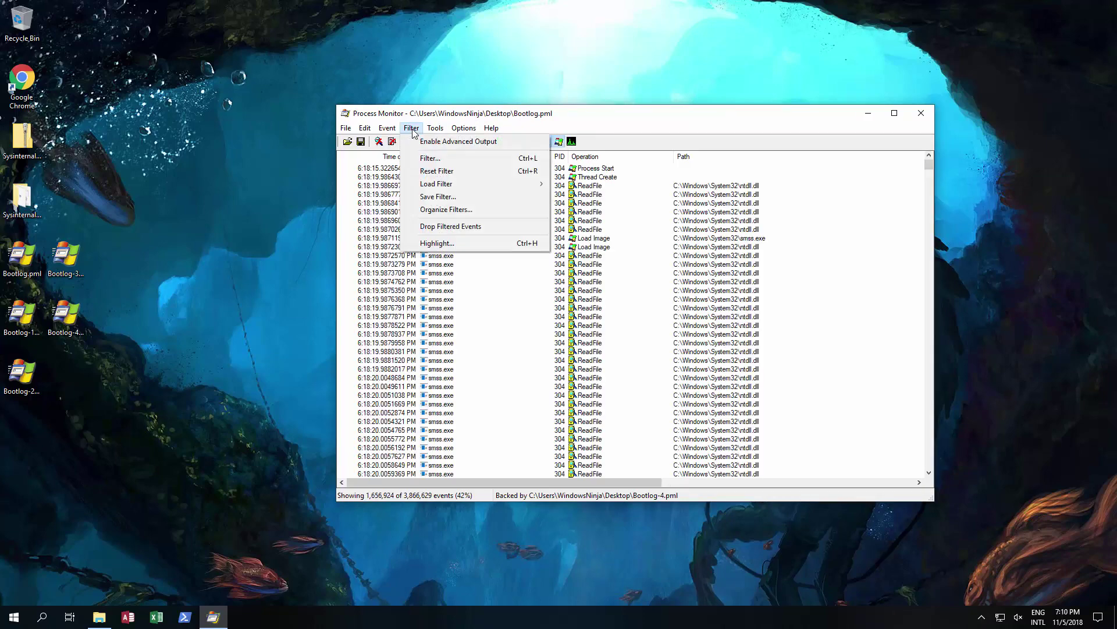
left_click(430, 159)
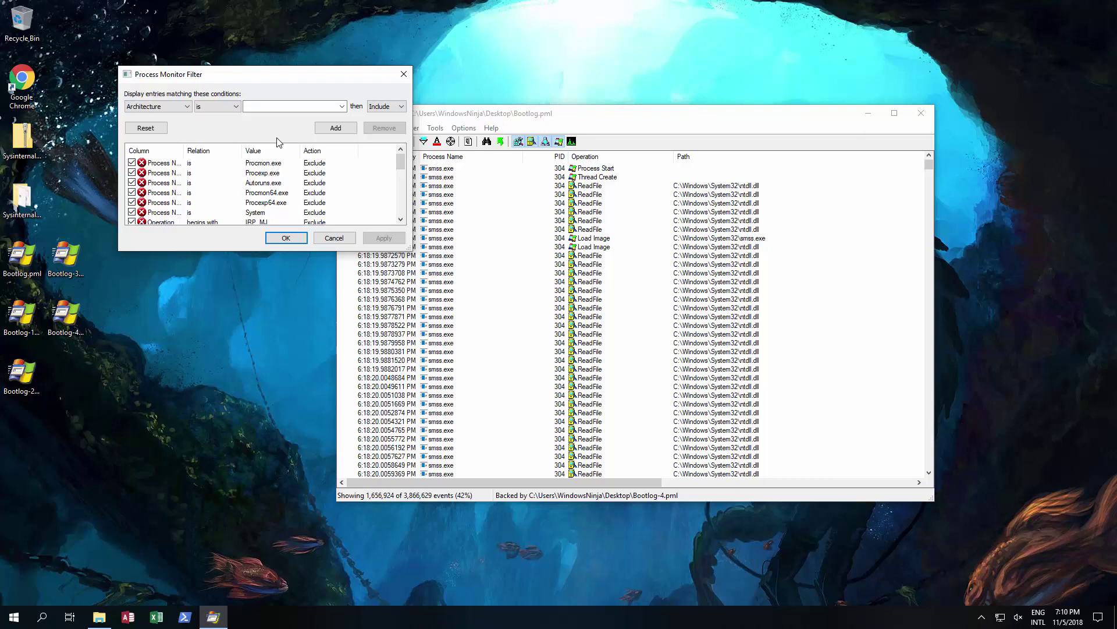
left_click(187, 106)
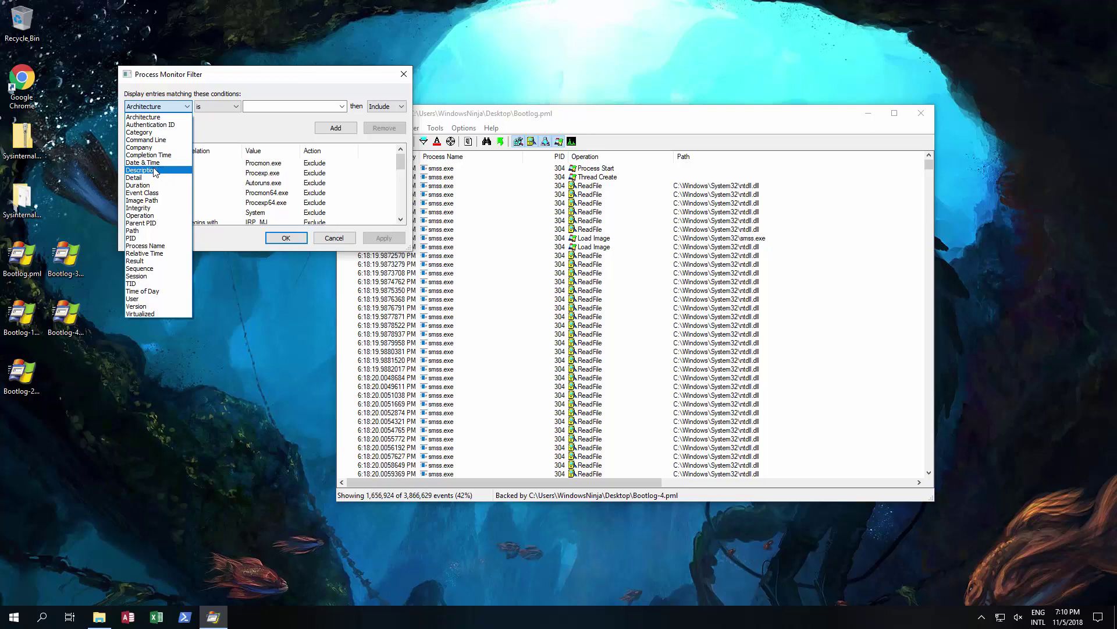
left_click(153, 231)
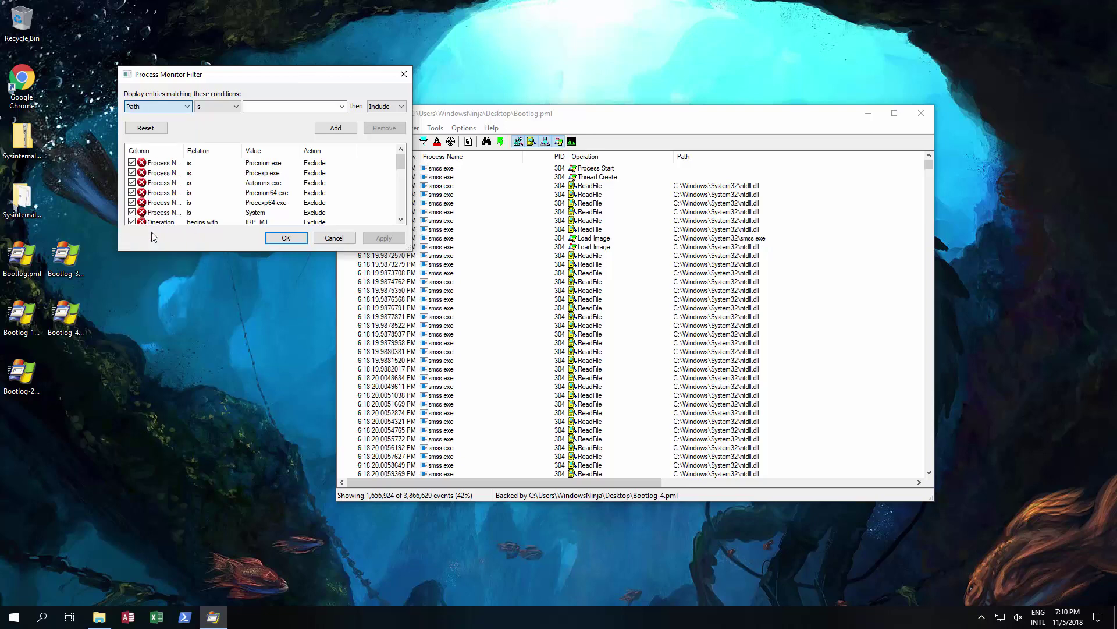
left_click(237, 110)
left_click(216, 161)
left_click(259, 107)
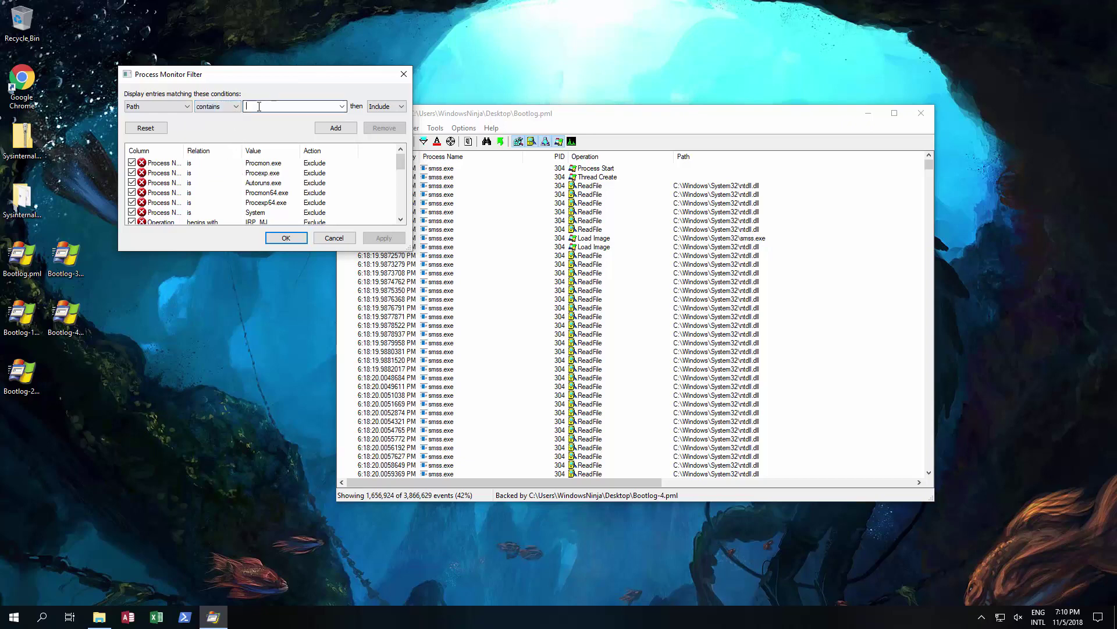
type("ShowSeconds")
left_click(340, 130)
left_click(285, 236)
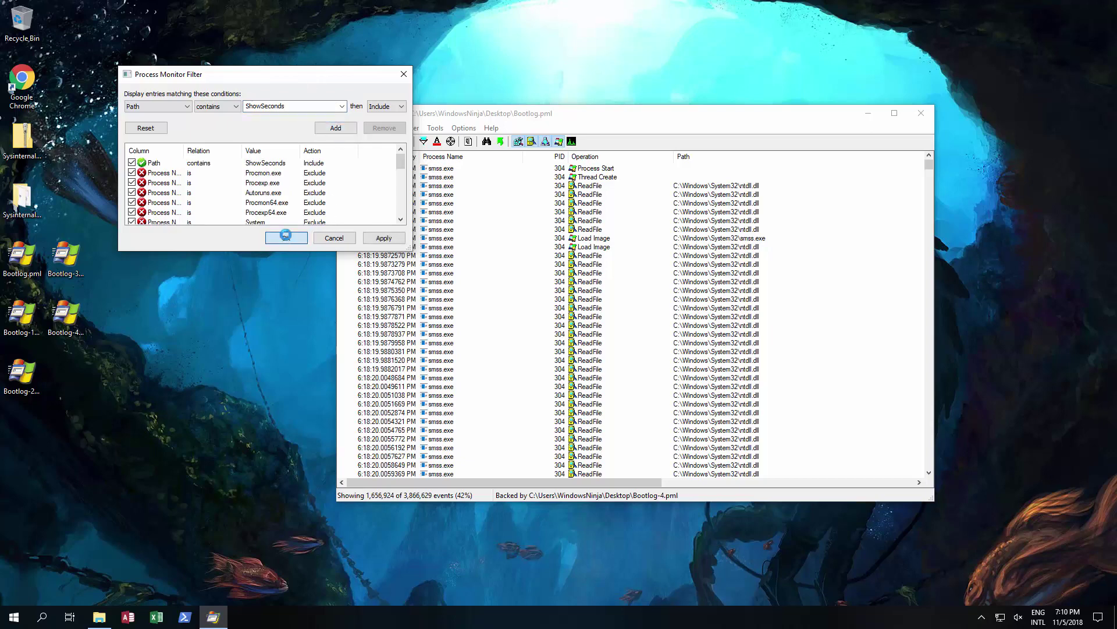
Step: Maximize Process Monitor and select the lone ShowSecondsInSystemClock NAME NOT FOUND event
left_click(895, 113)
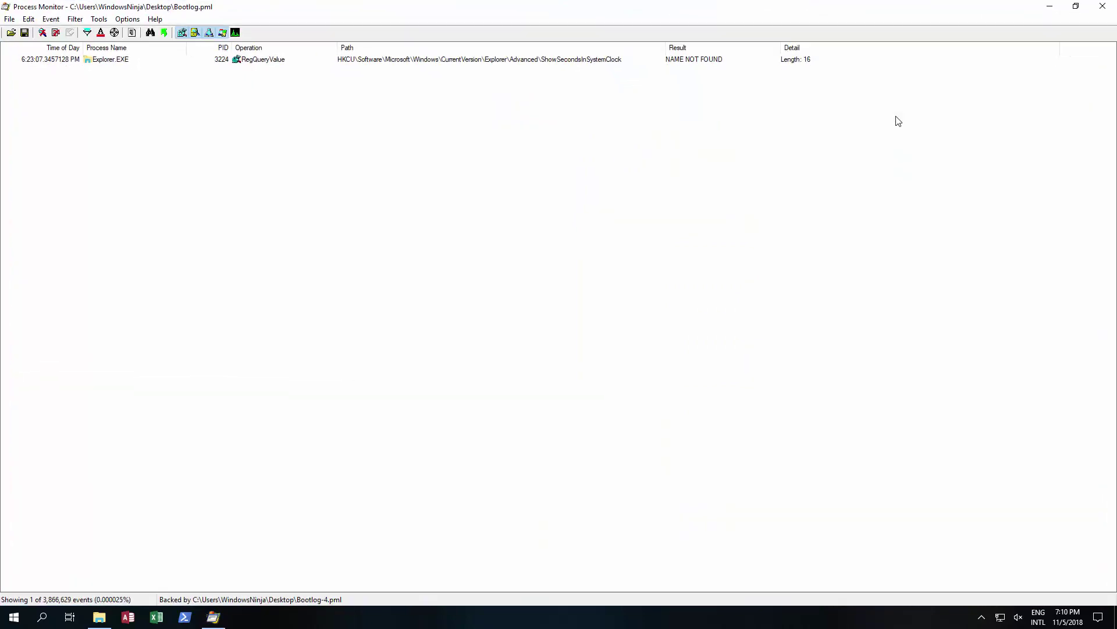
left_click(546, 62)
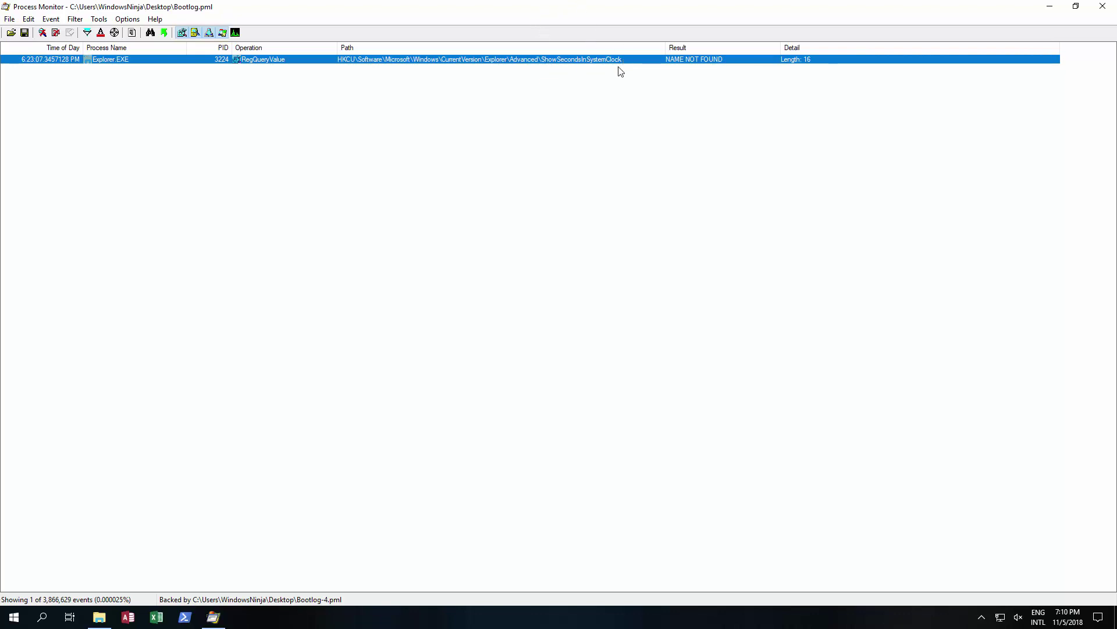
mouse_move(1080, 620)
mouse_move(1067, 620)
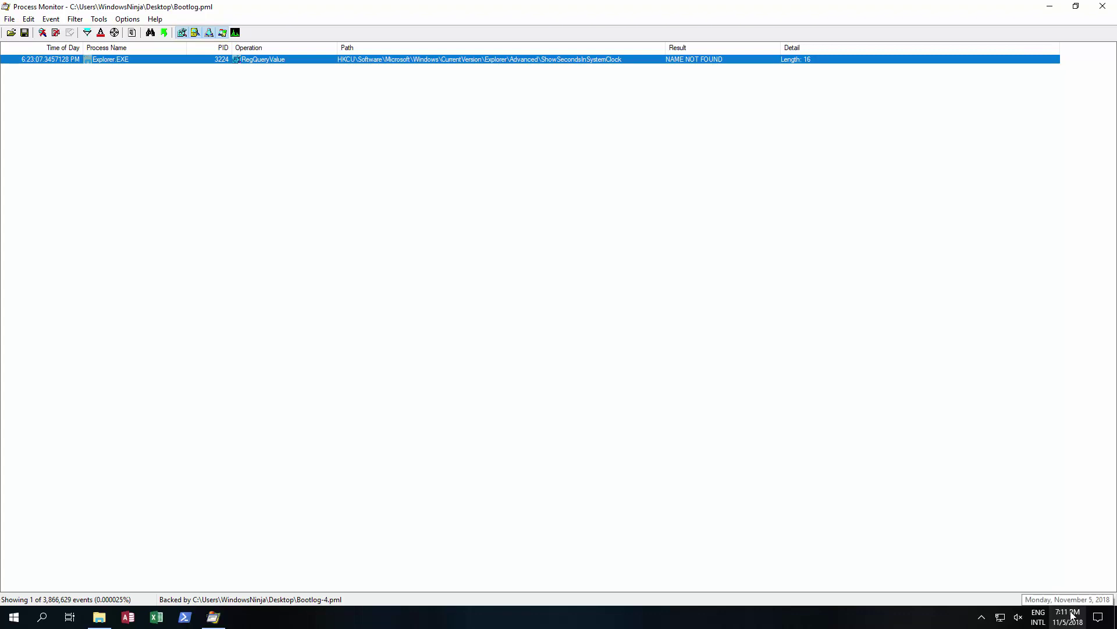